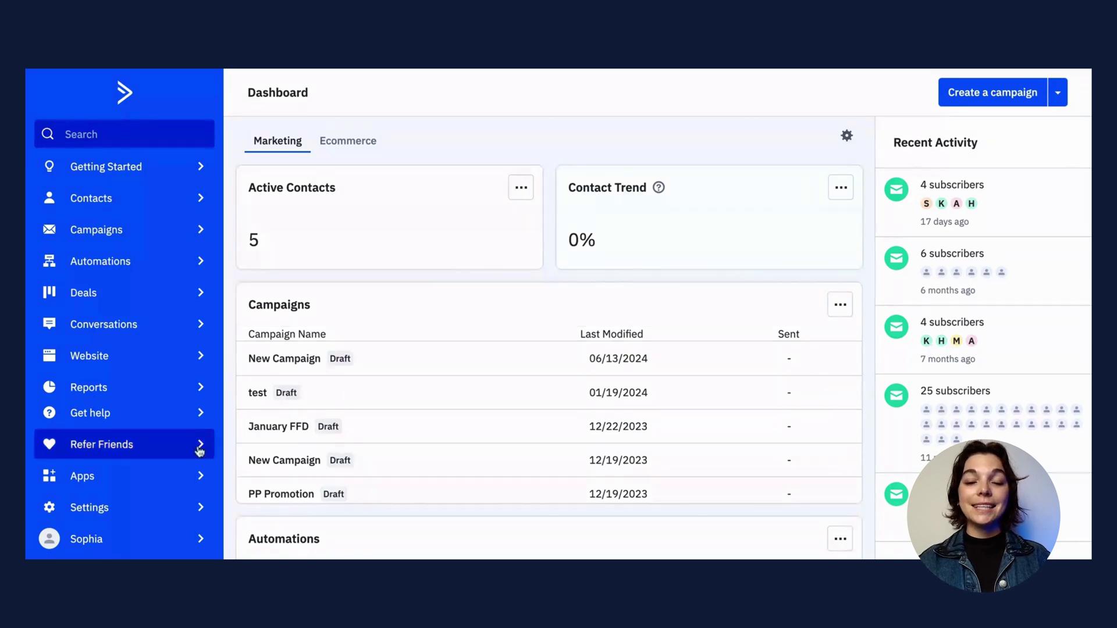
From Apps, open Google Sheets, start a data import and connect a Google account.
left_click(198, 476)
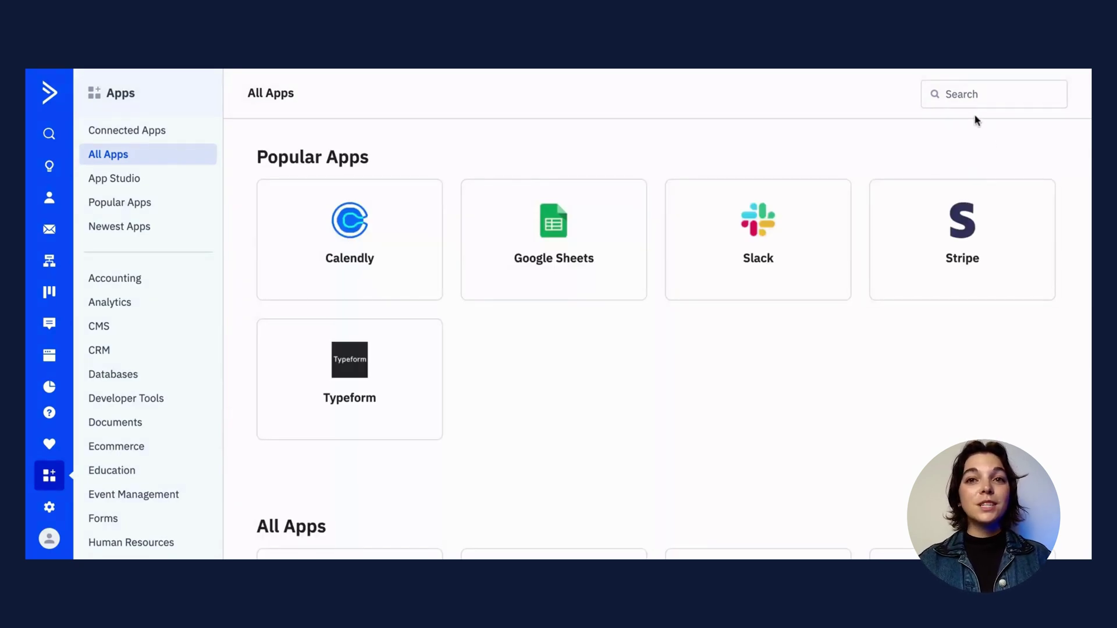
left_click(564, 256)
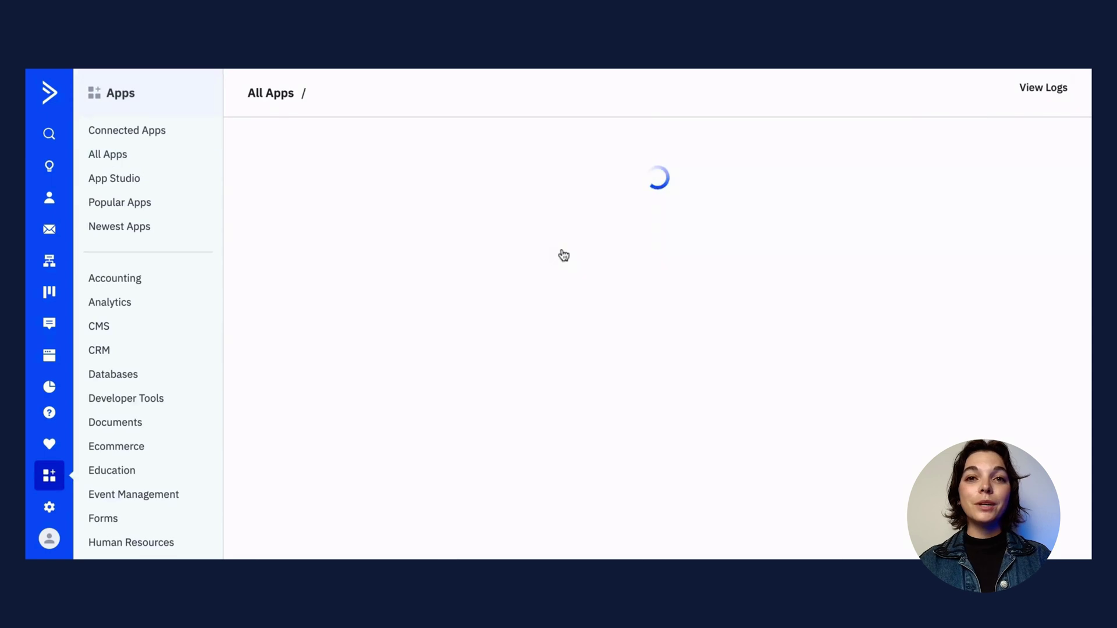
left_click(1048, 103)
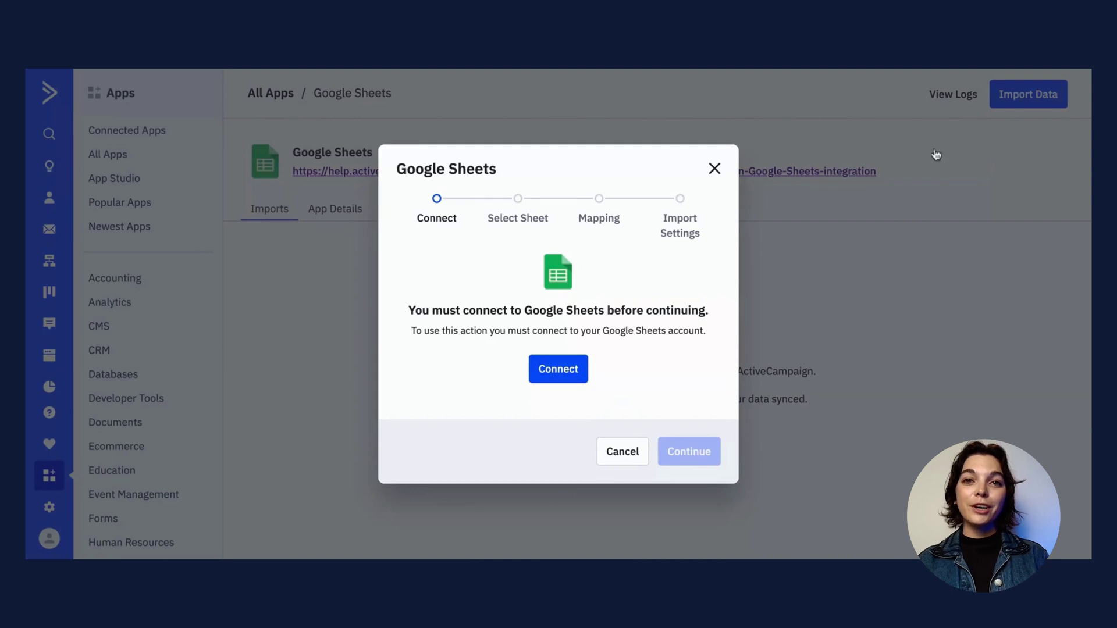
left_click(558, 368)
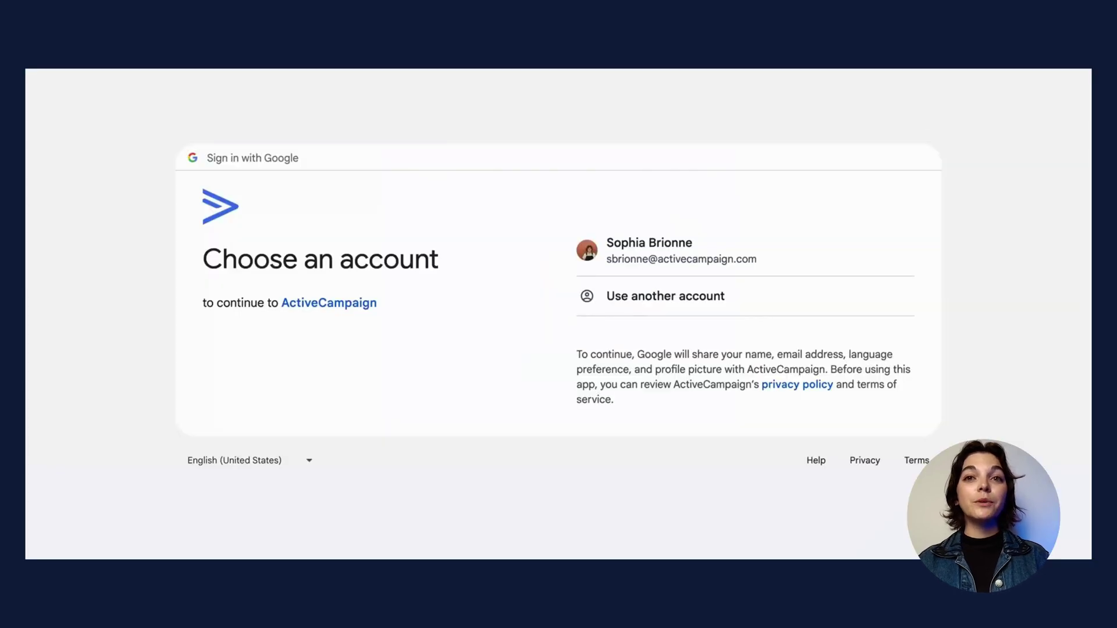
Sign in with the existing Google account and allow ActiveCampaign access to Drive and Sheets.
left_click(668, 256)
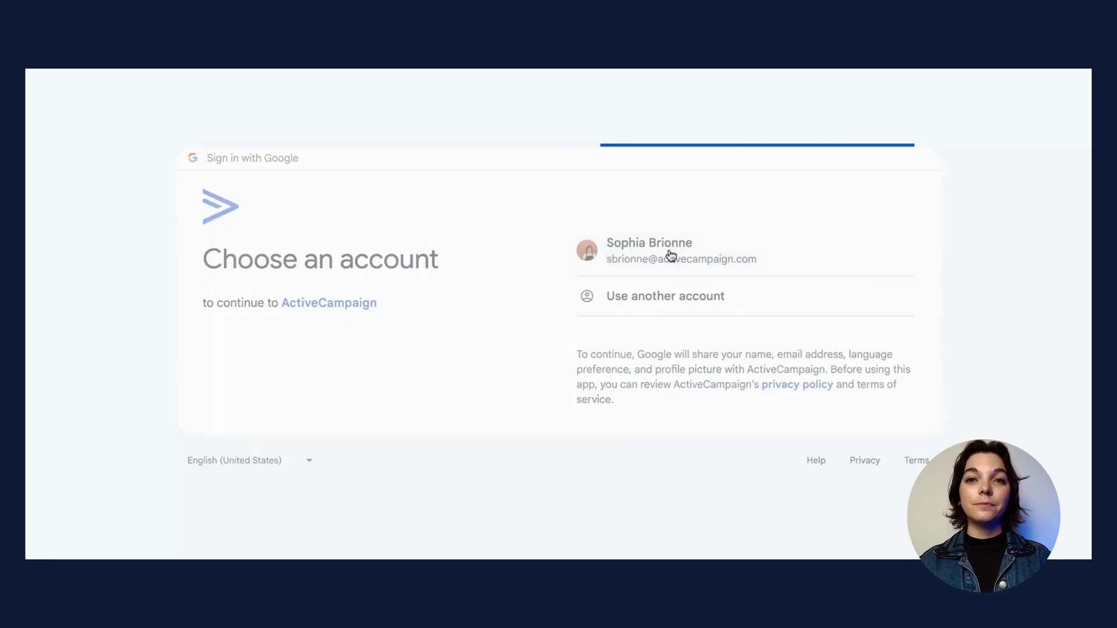
left_click(694, 399)
left_click(704, 476)
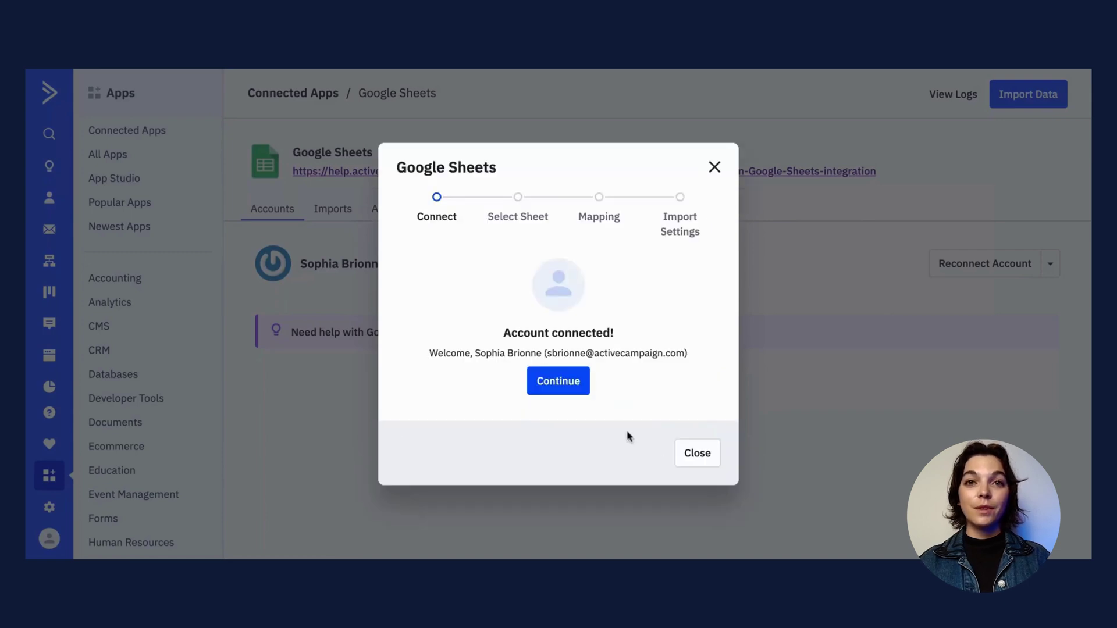
Select the Demo Test Sheet spreadsheet and its Sheet1 as the import source.
left_click(576, 391)
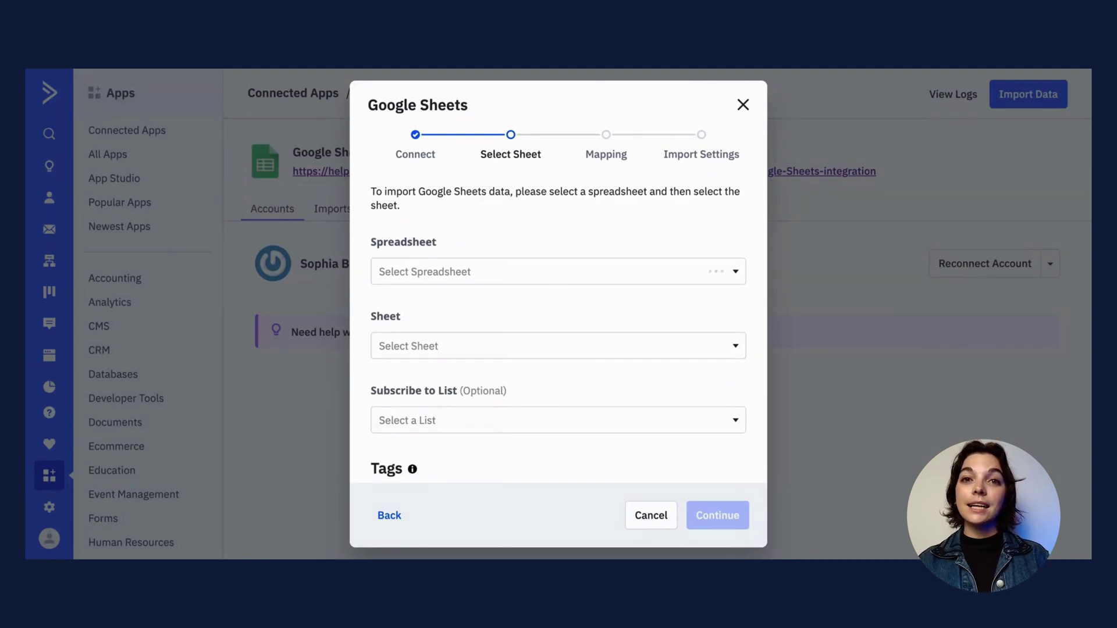
left_click(554, 272)
type("dem")
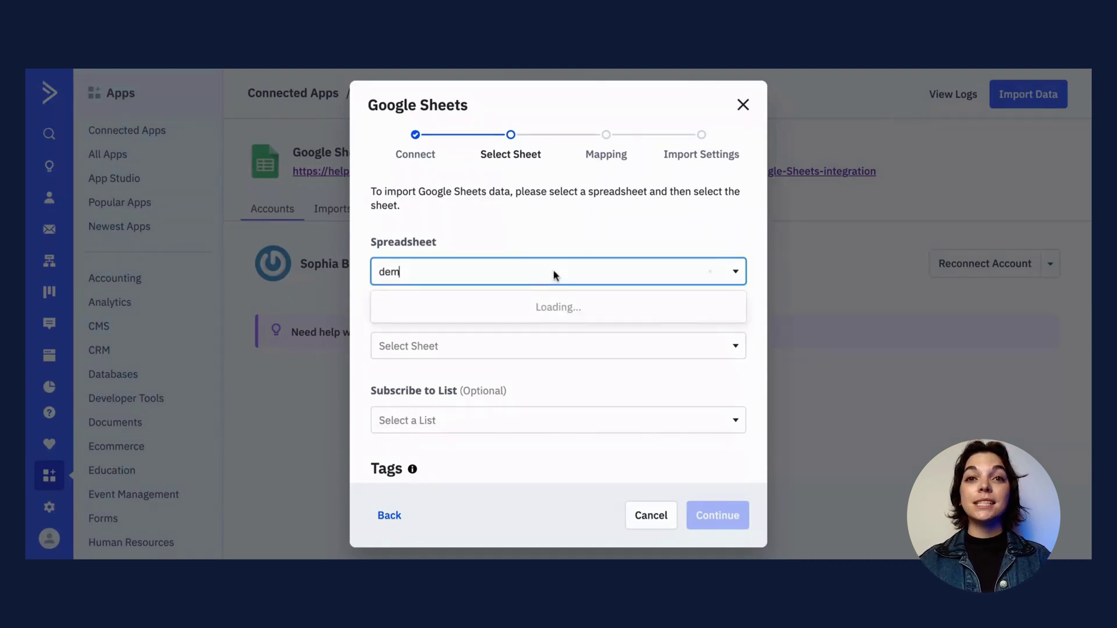
type("o")
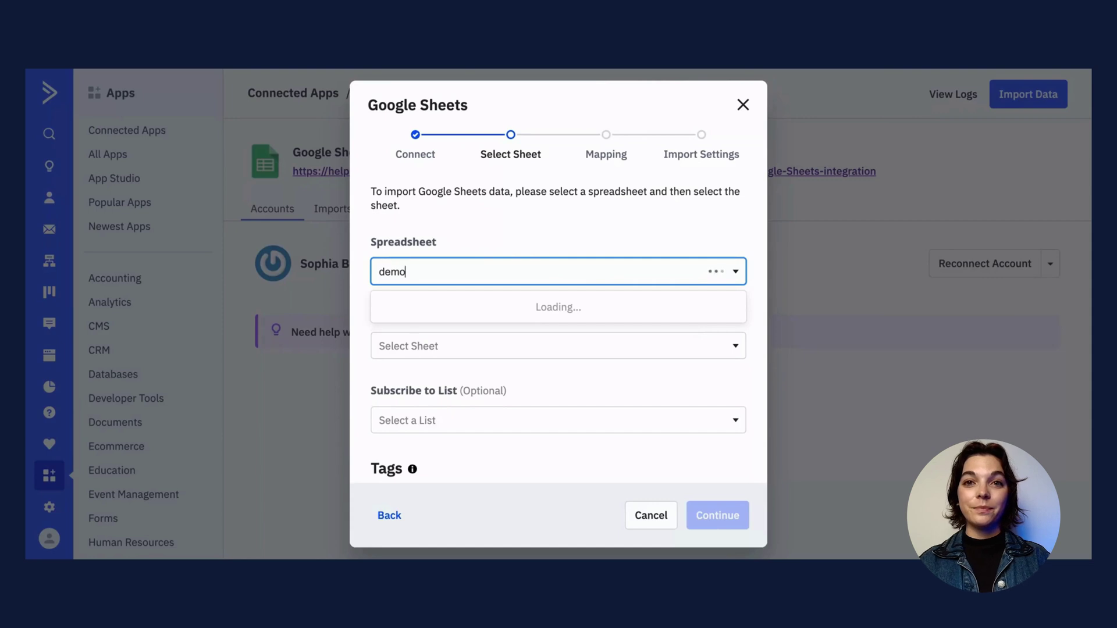
left_click(553, 307)
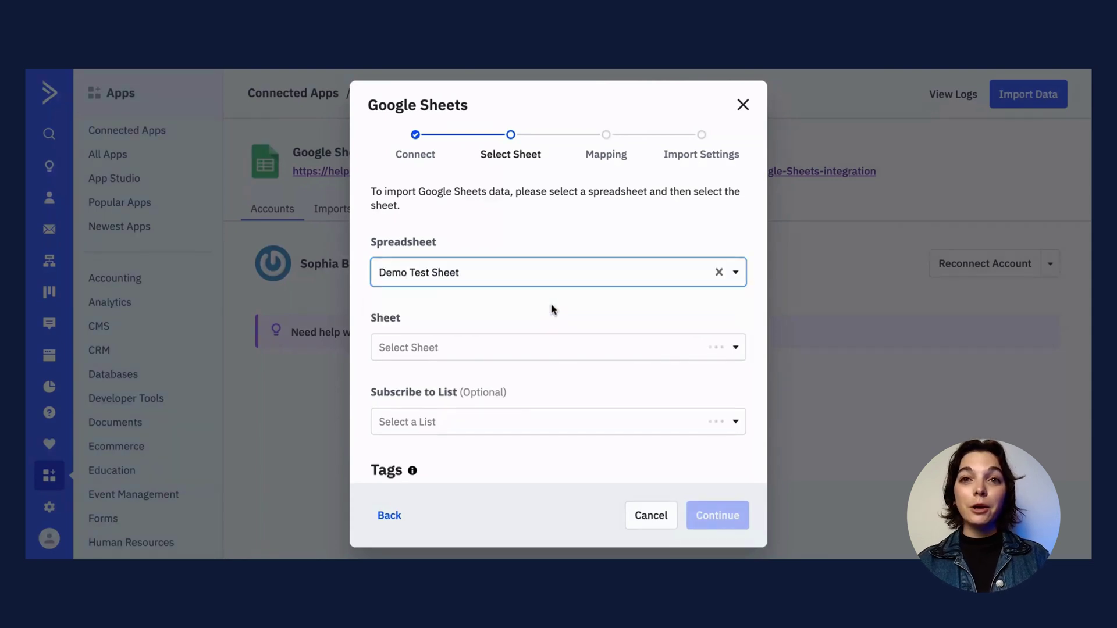
left_click(541, 356)
left_click(540, 383)
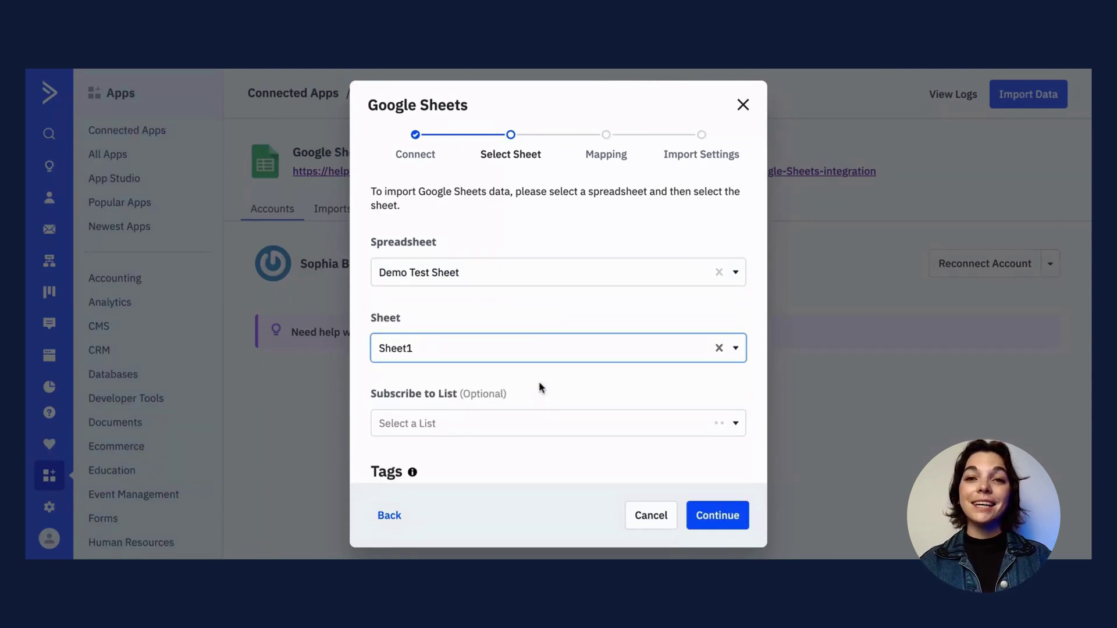
Subscribe imported contacts to the General Marketing list and continue to field mapping.
left_click(539, 423)
left_click(525, 485)
scroll(529, 422, "down", 1)
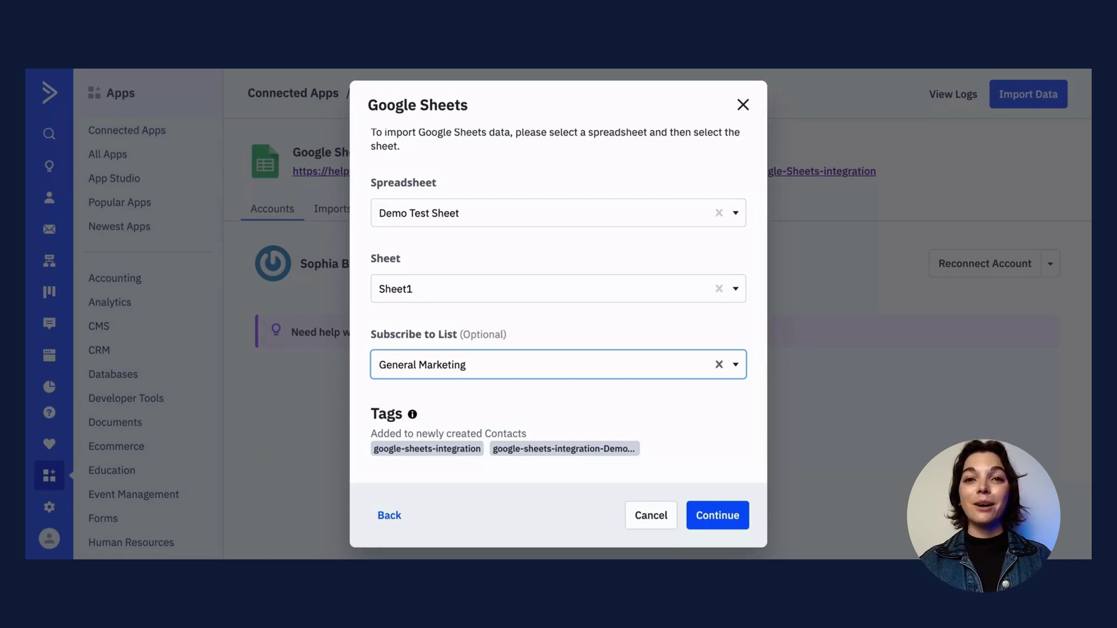
left_click(718, 515)
Map the sheet's Email column to the Contact Email field.
left_click(498, 338)
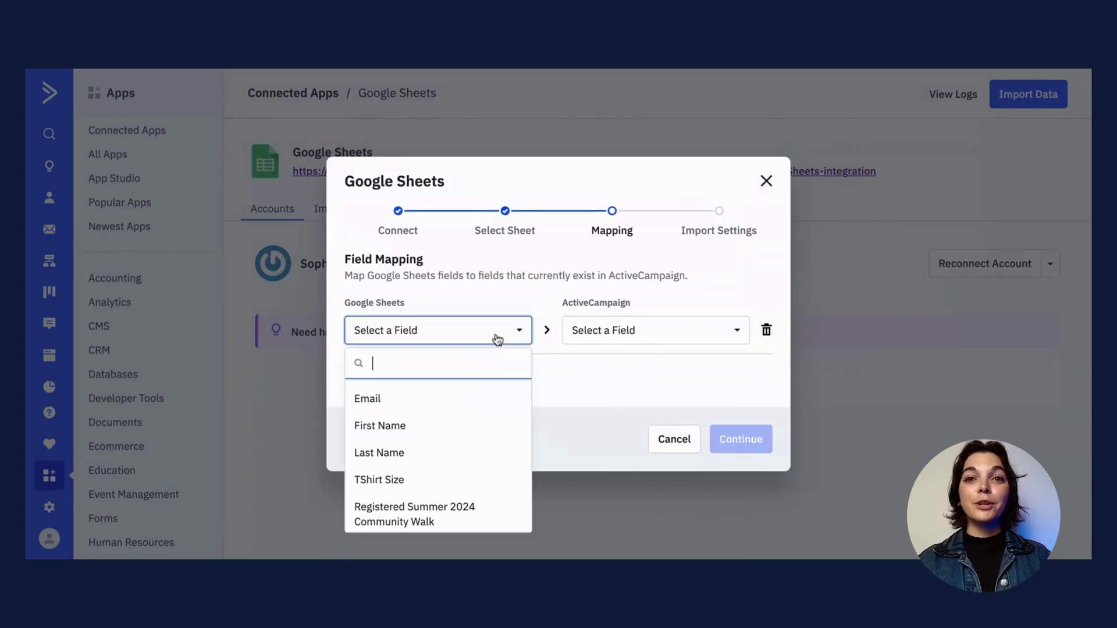
left_click(488, 397)
left_click(590, 356)
left_click(579, 419)
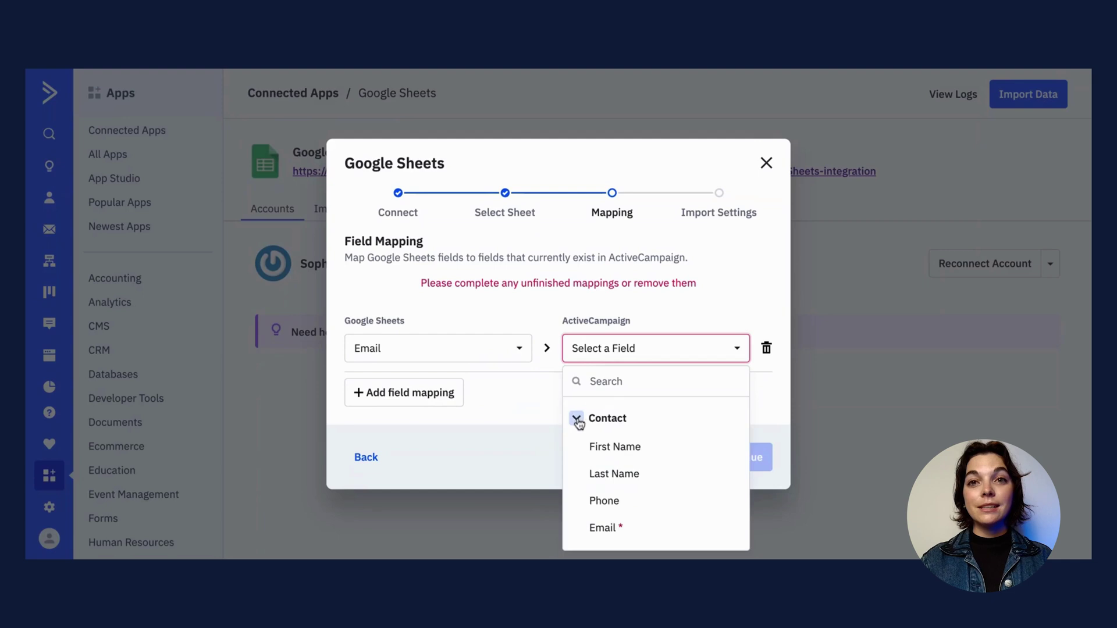
left_click(606, 525)
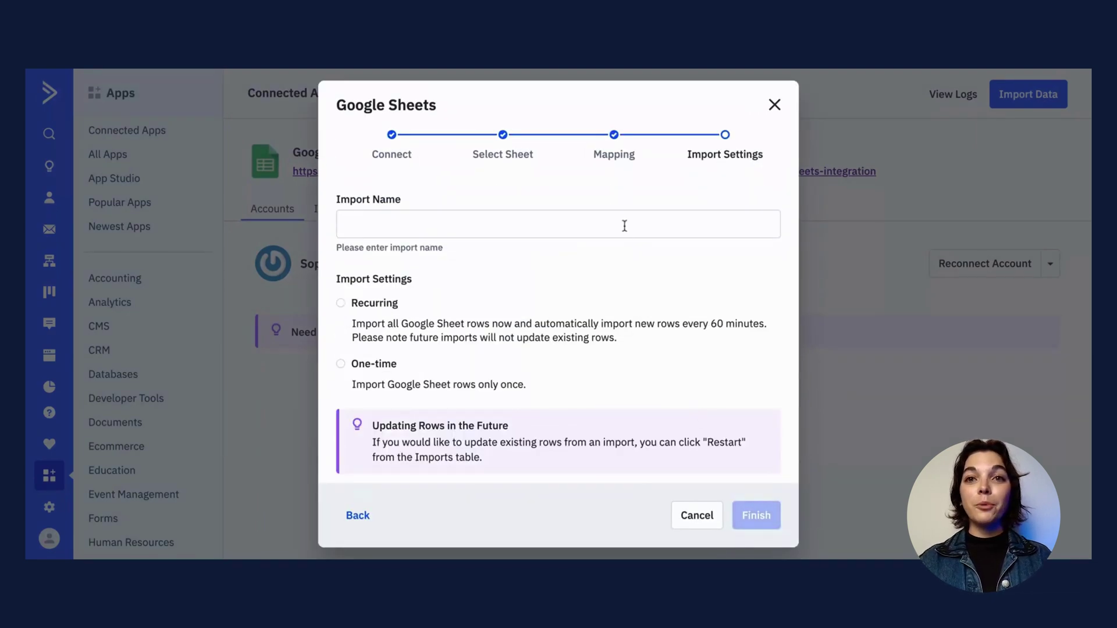
Name the import 'Demo 1', make it one-time, and finish it.
left_click(624, 225)
type("Demo 1")
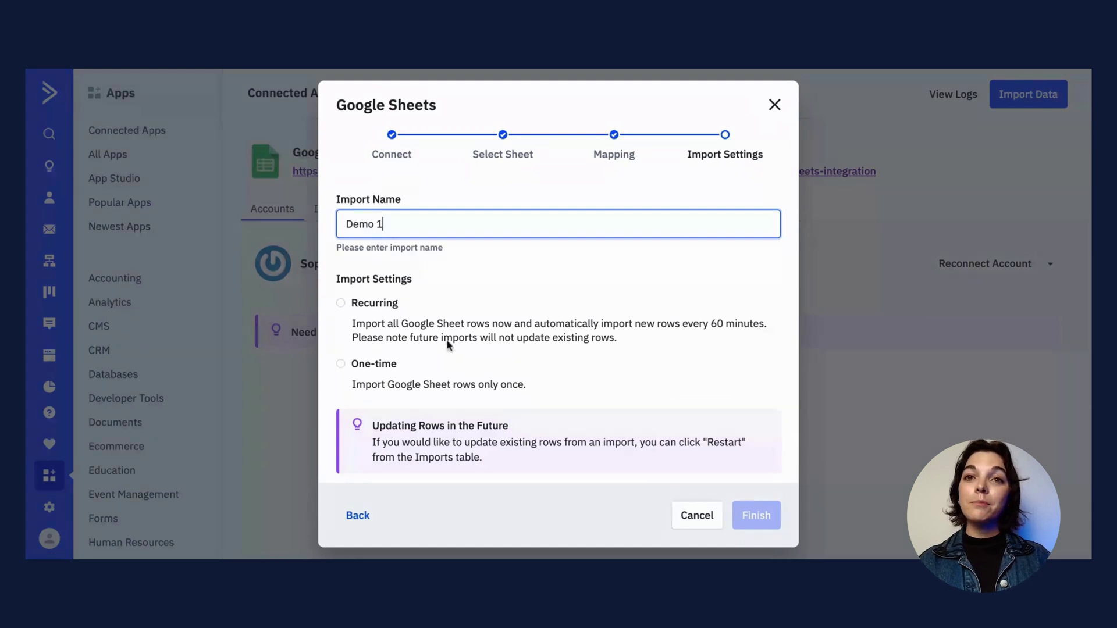
left_click(340, 364)
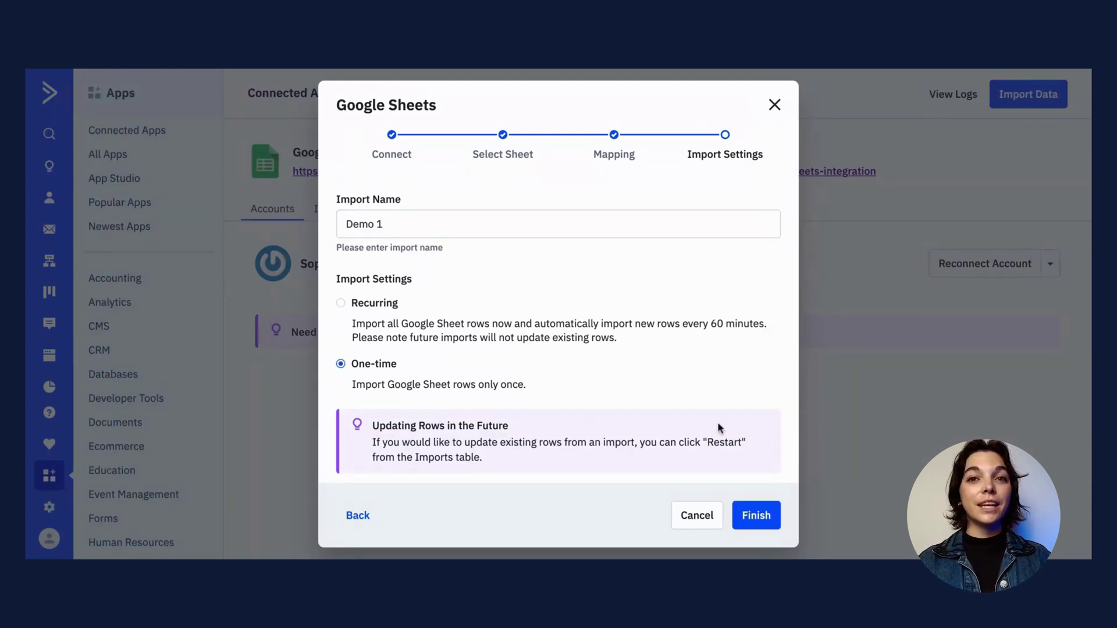
left_click(774, 514)
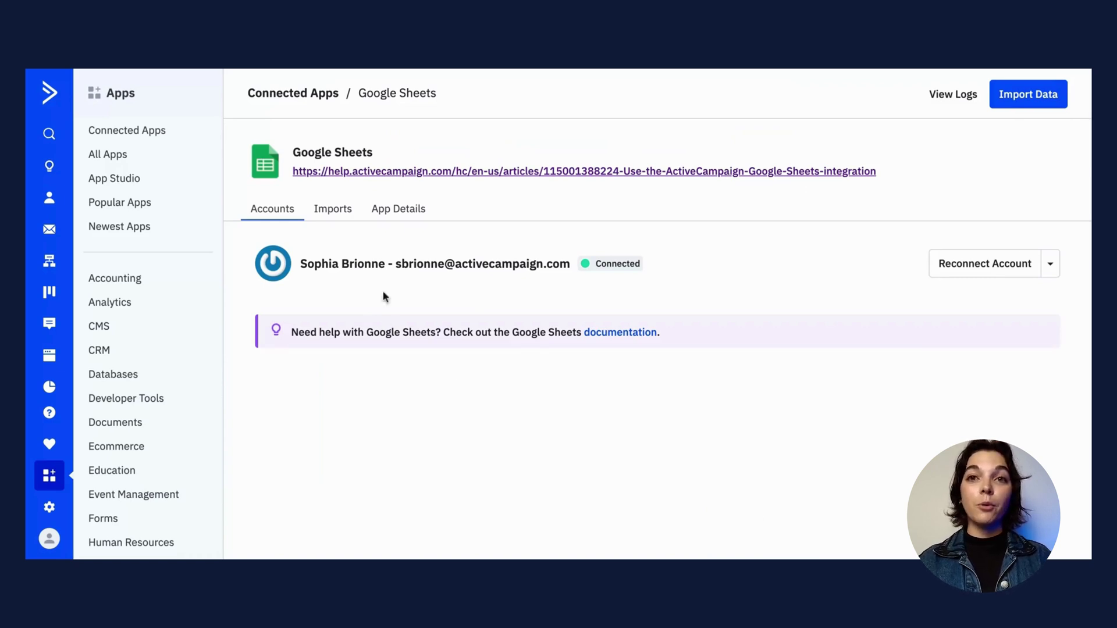
Check the Demo 1 import is Active, then open the Google Sheets Demo automation.
left_click(344, 214)
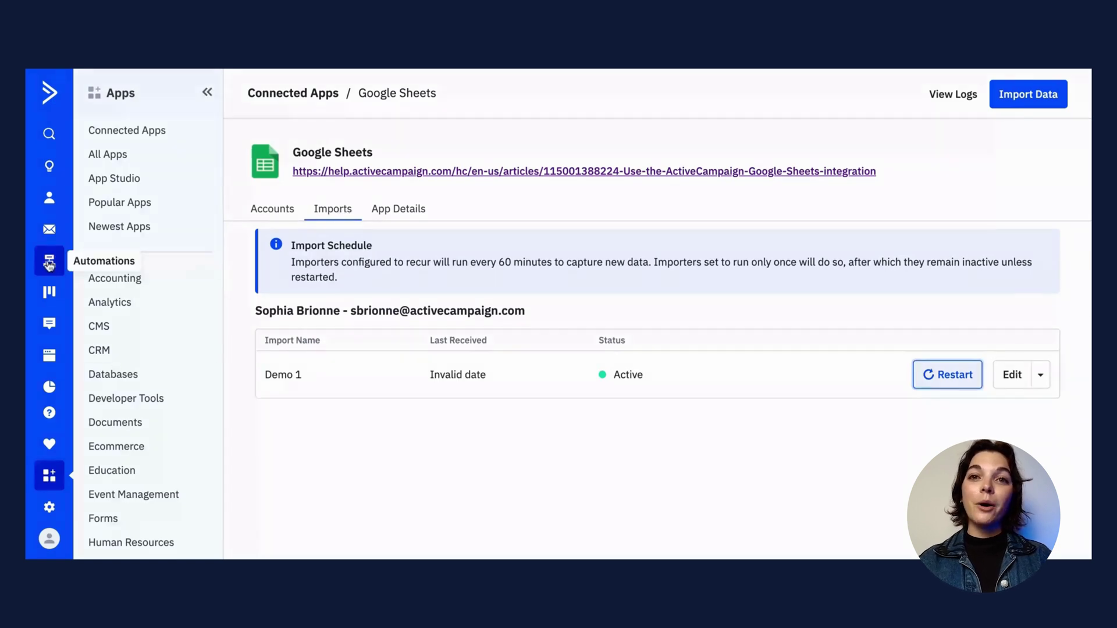
left_click(49, 264)
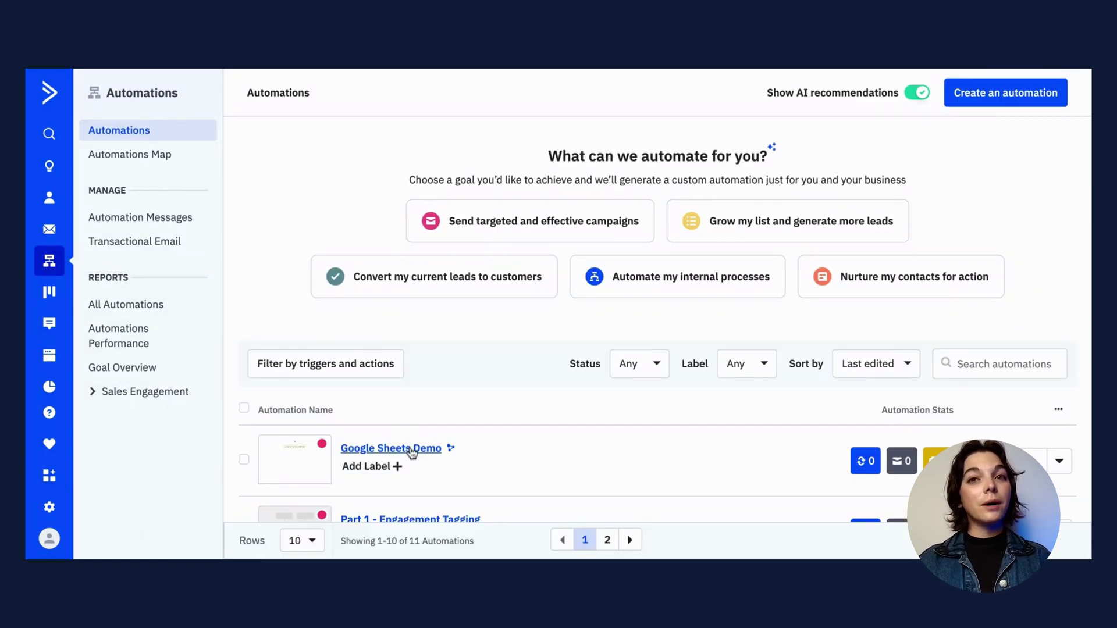
left_click(411, 449)
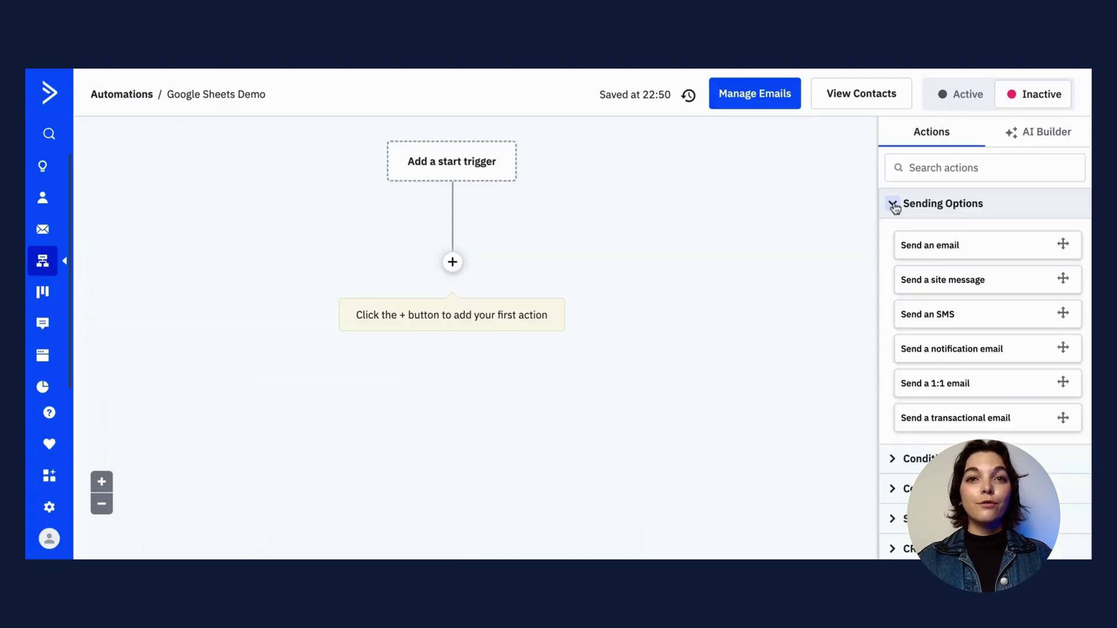
Drag 'Google Sheets - Add a row' from CX Apps into the workflow below the start trigger.
left_click(892, 204)
left_click(896, 361)
scroll(897, 362, "down", 6)
scroll(899, 364, "down", 12)
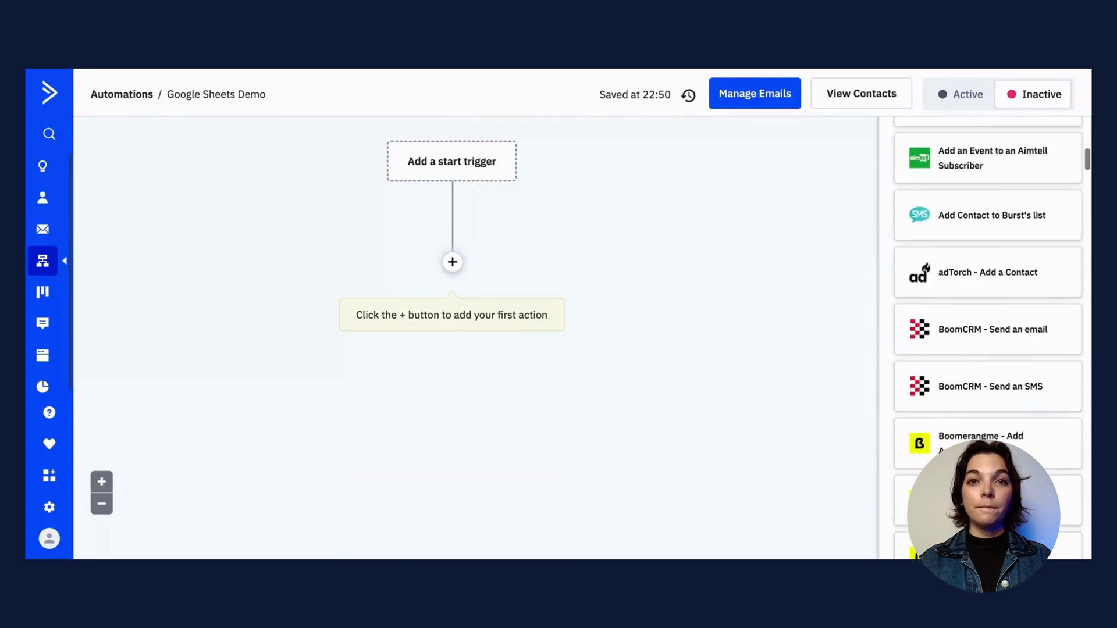
scroll(991, 309, "down", 12)
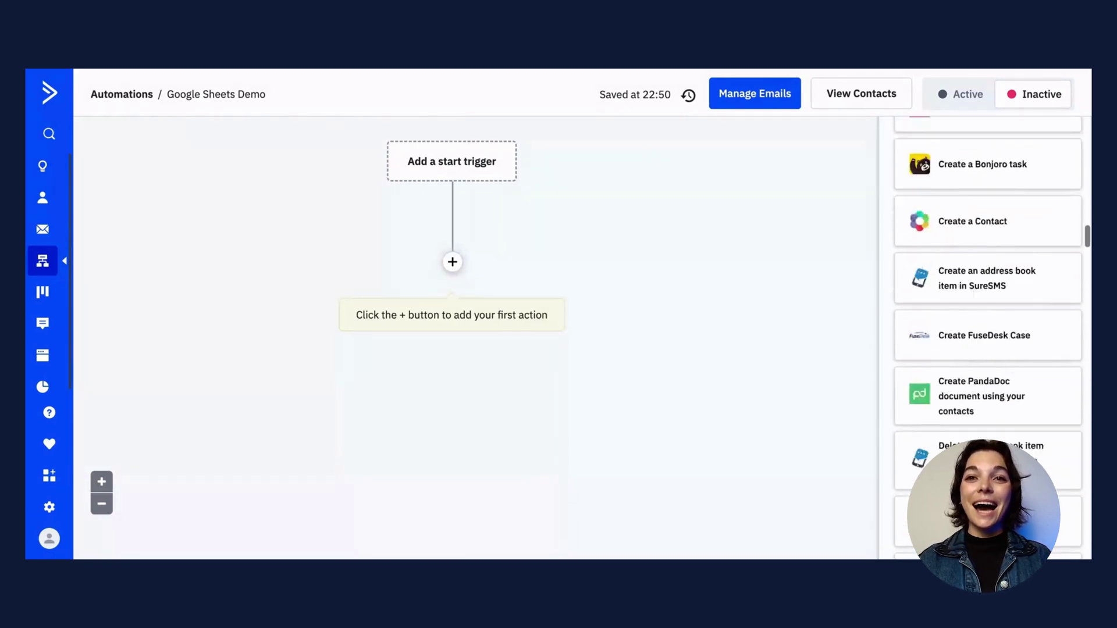
scroll(983, 349, "down", 2)
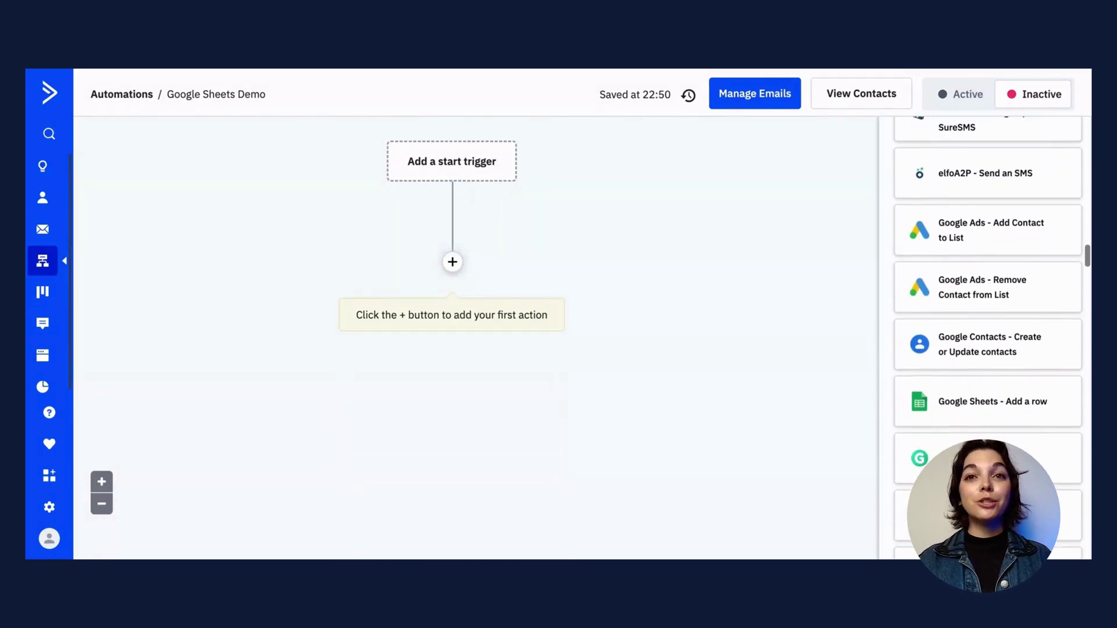
left_click_drag(979, 391, 453, 263)
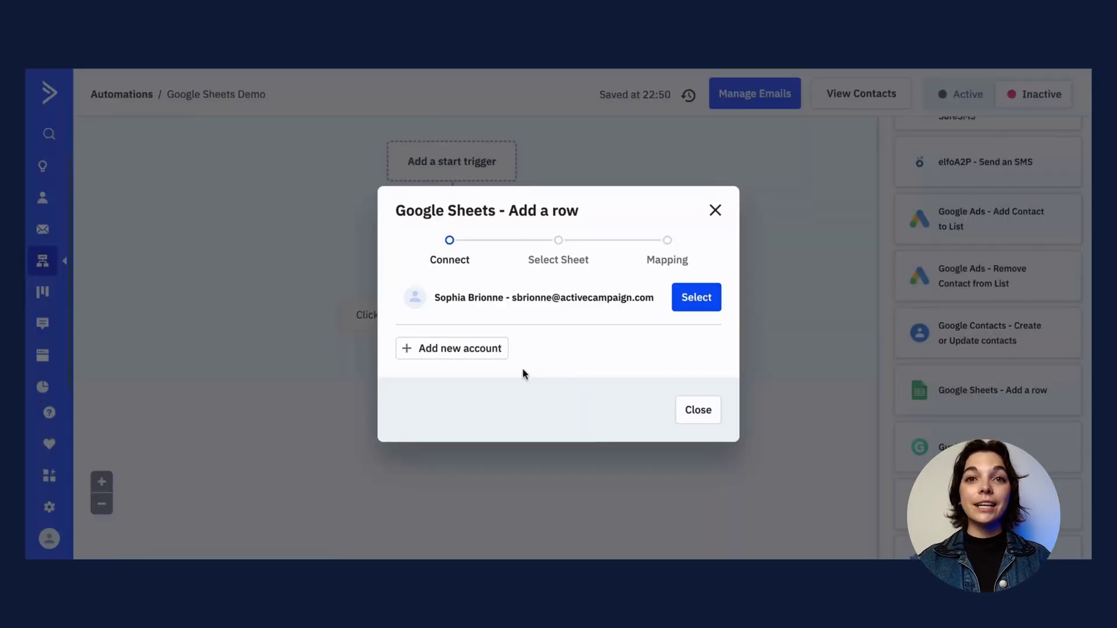
Use the connected Google account and target Sheet1 of the Demo Test Sheet spreadsheet.
left_click(696, 297)
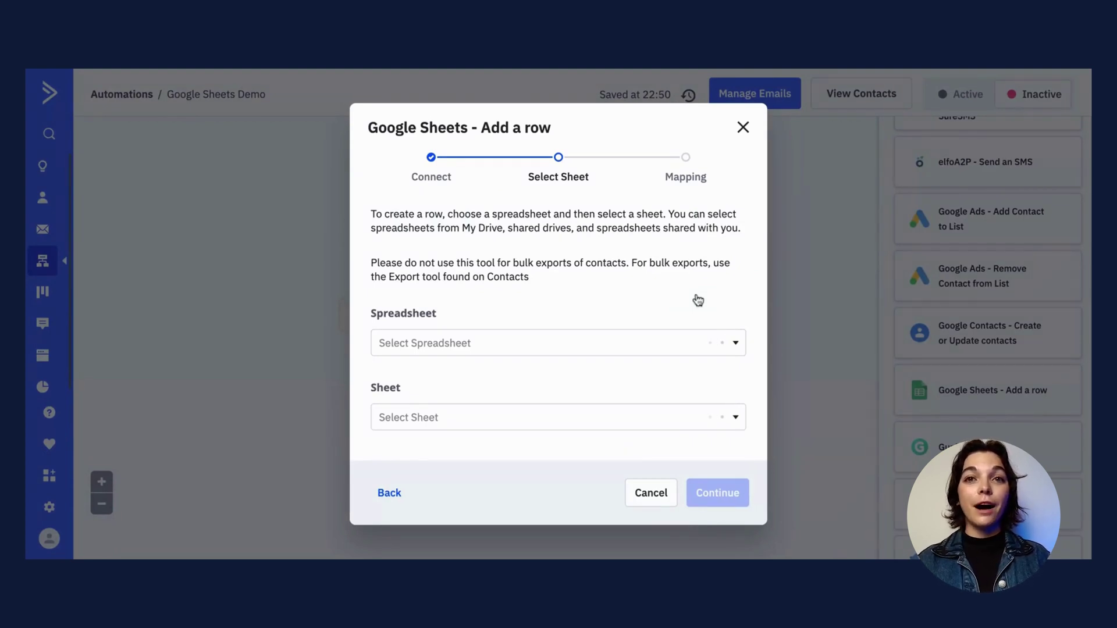
left_click(701, 344)
type("demo")
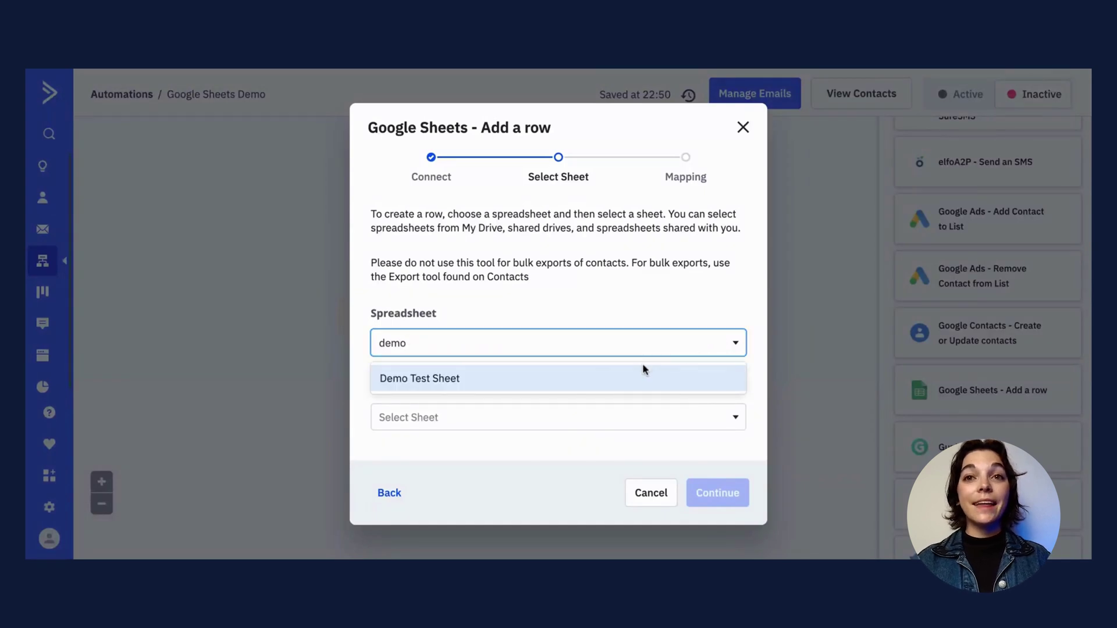
left_click(642, 372)
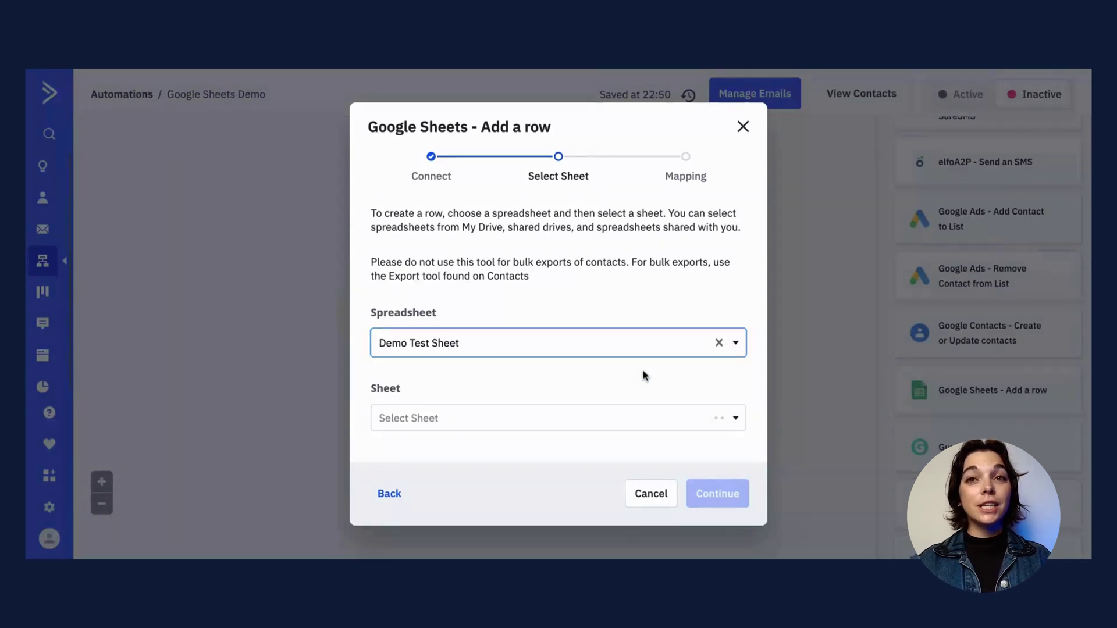
left_click(505, 425)
left_click(492, 455)
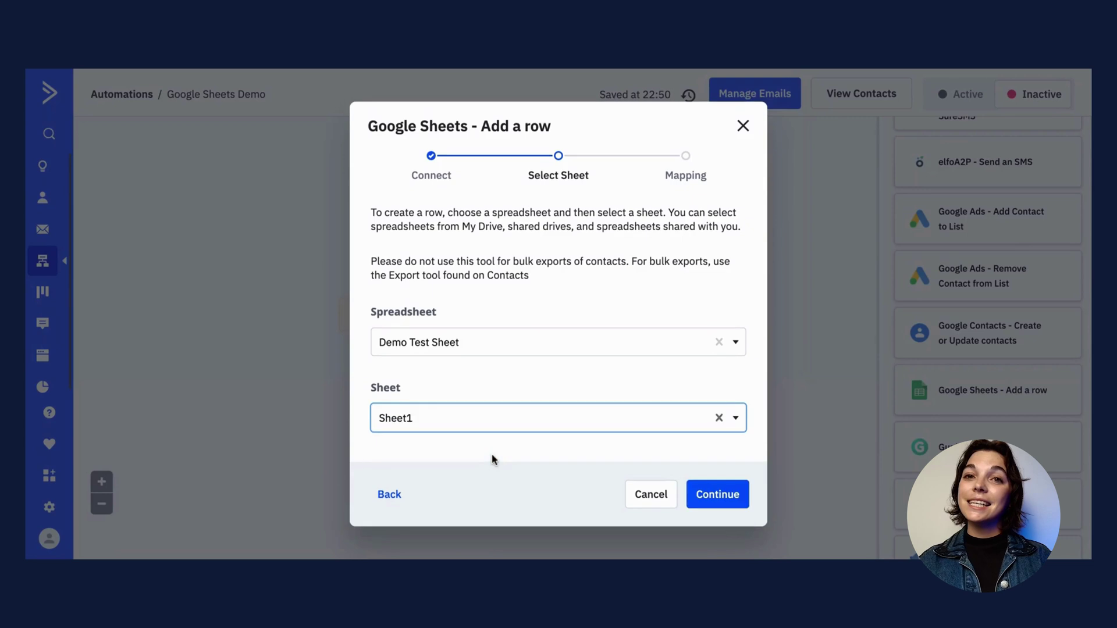
left_click(719, 504)
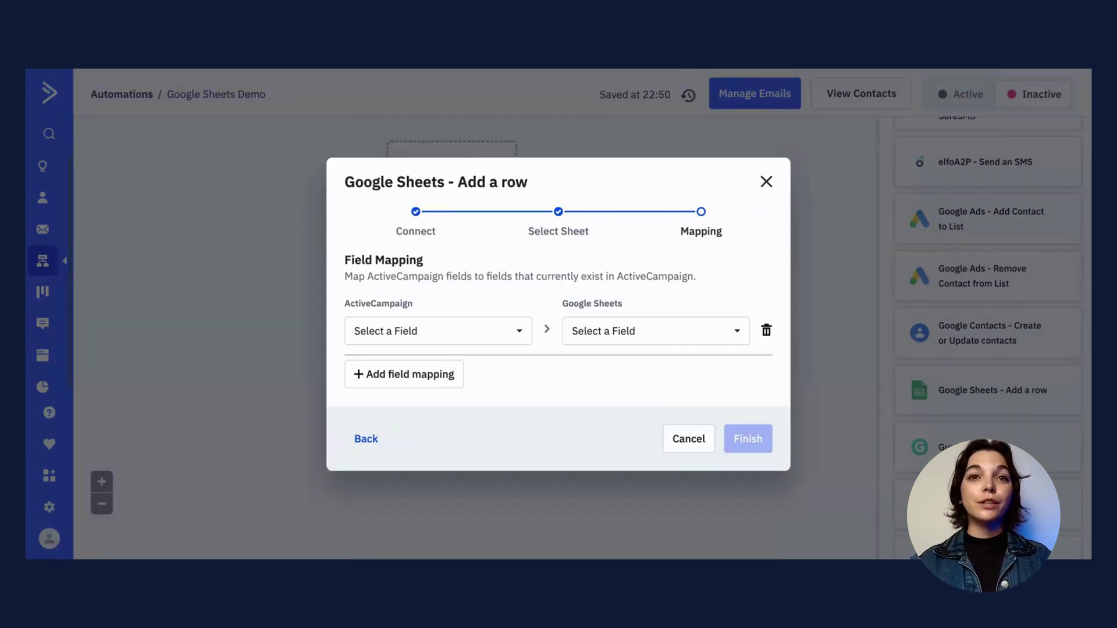
Map Email to Column A and First Name to Column B.
left_click(481, 341)
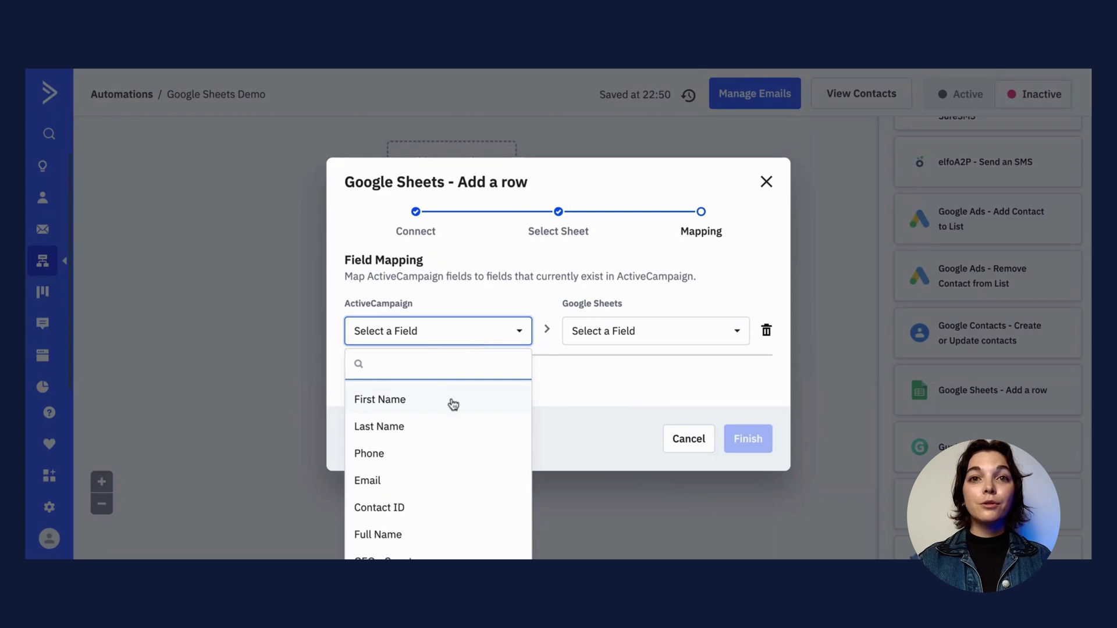
left_click(442, 480)
left_click(592, 355)
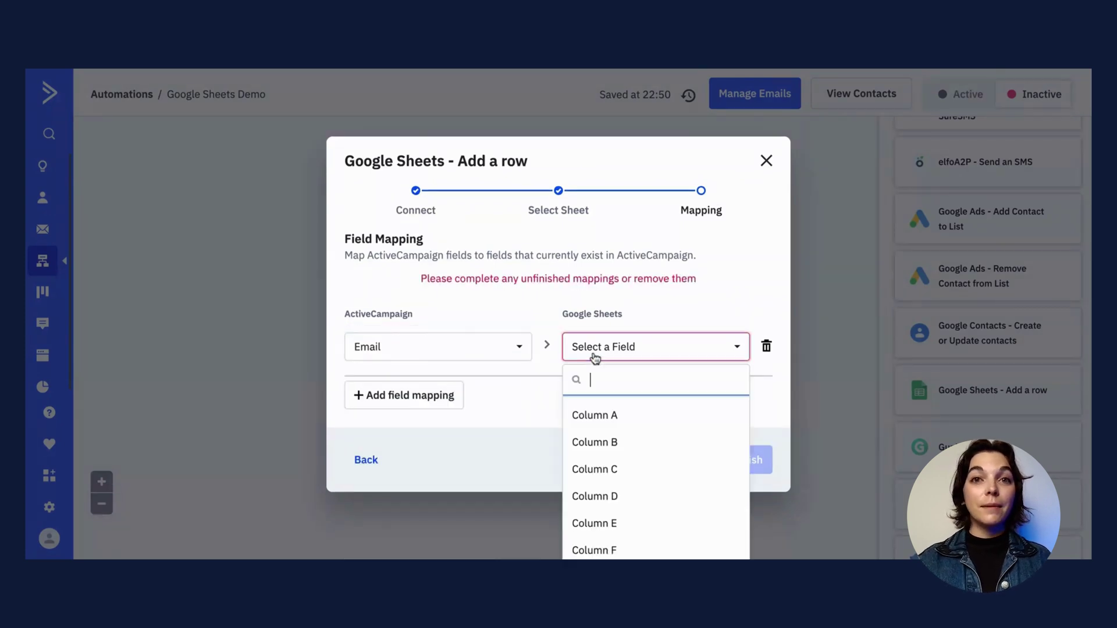
left_click(591, 414)
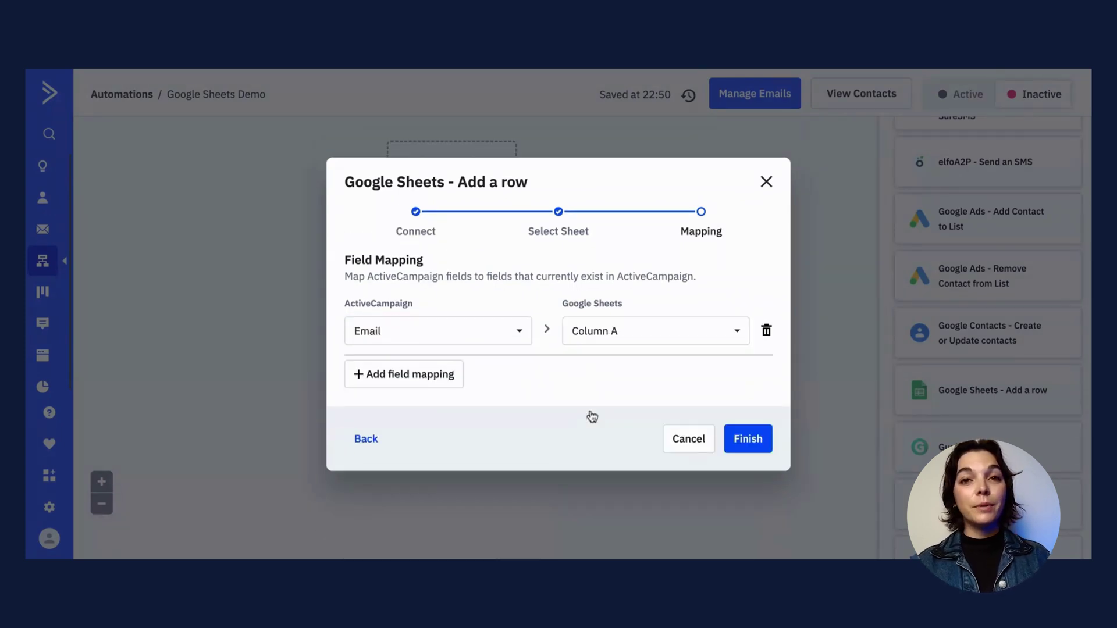
left_click(424, 385)
left_click(591, 358)
left_click(587, 419)
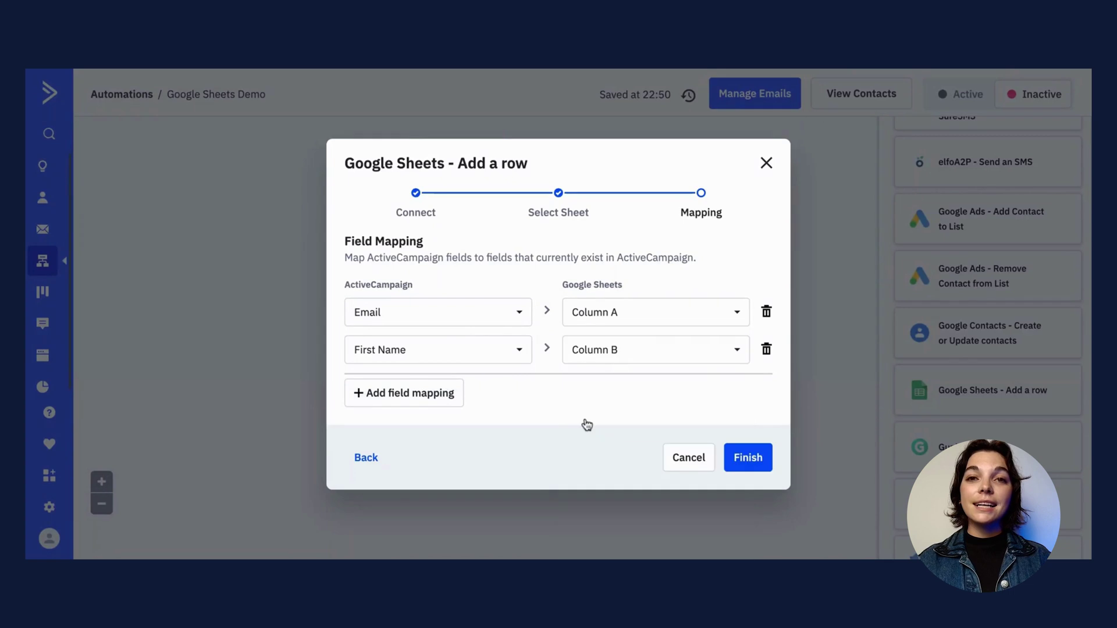
Add mappings for Last Name to Column C and T-Shirt Size to Column D.
left_click(414, 403)
left_click(662, 375)
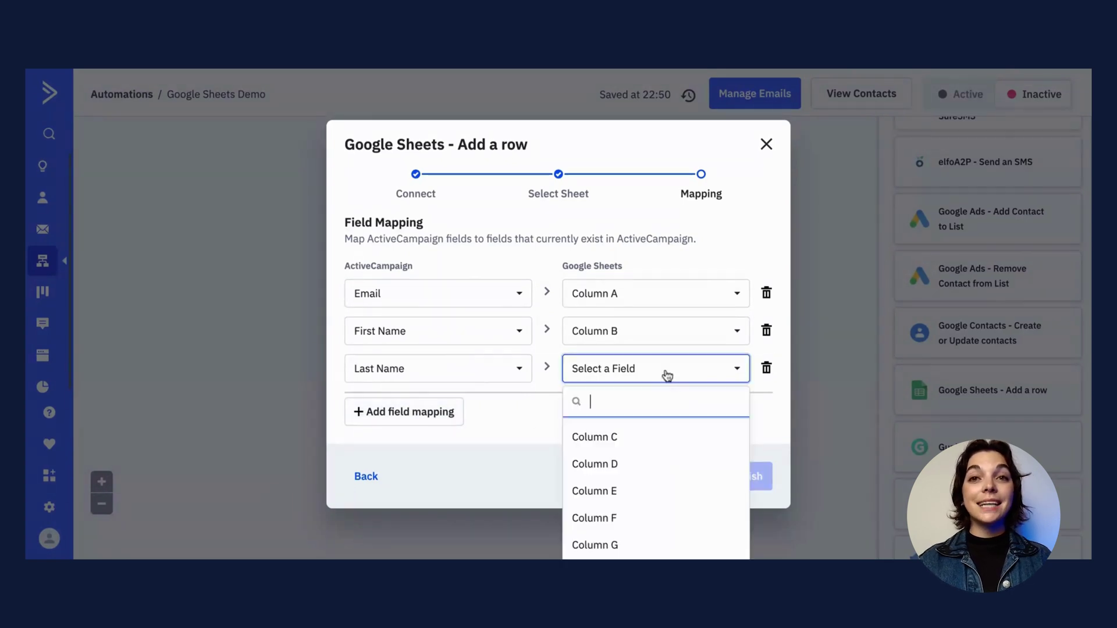
left_click(626, 444)
left_click(401, 414)
left_click(386, 389)
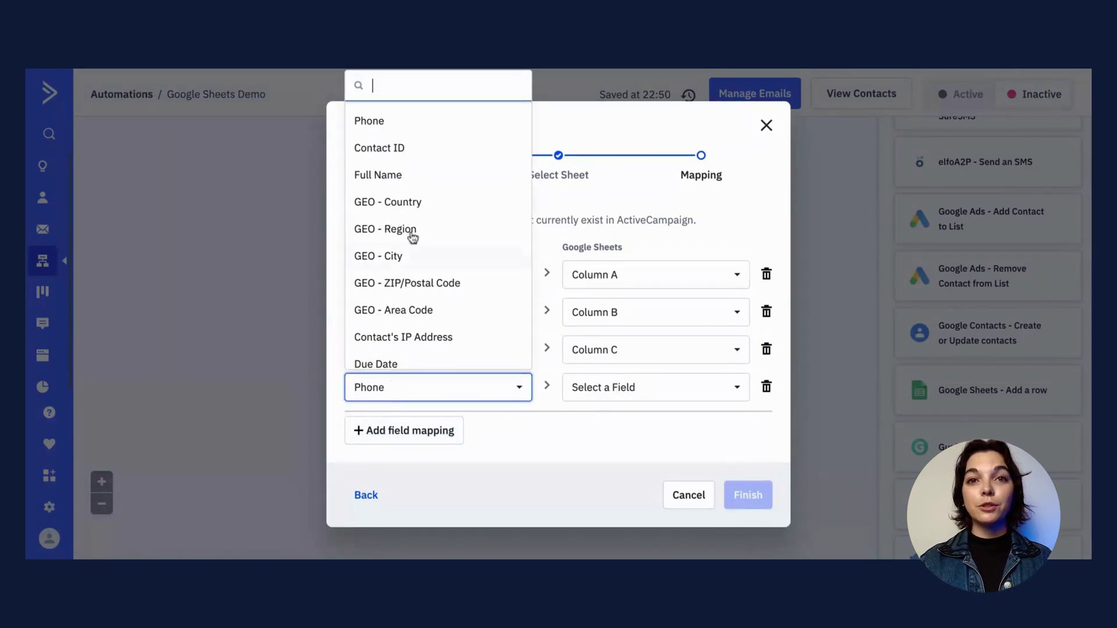
type("ts")
key("BackSpace")
type("-s")
left_click(410, 362)
left_click(597, 405)
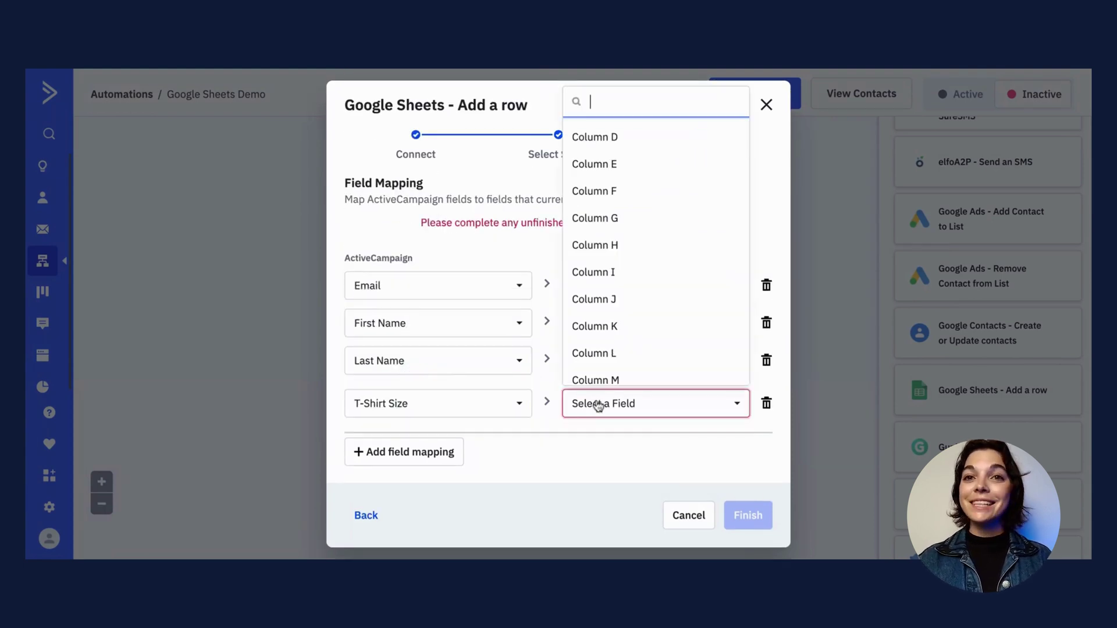
left_click(610, 142)
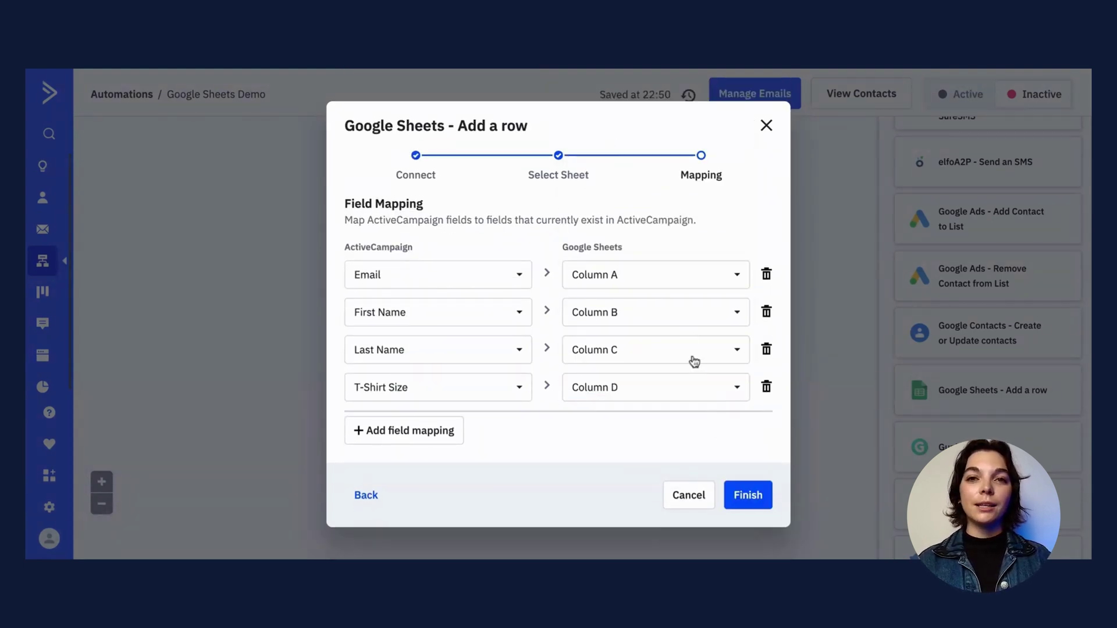
Finish the Add a row action and switch the Google Sheets Demo automation to Active.
left_click(750, 496)
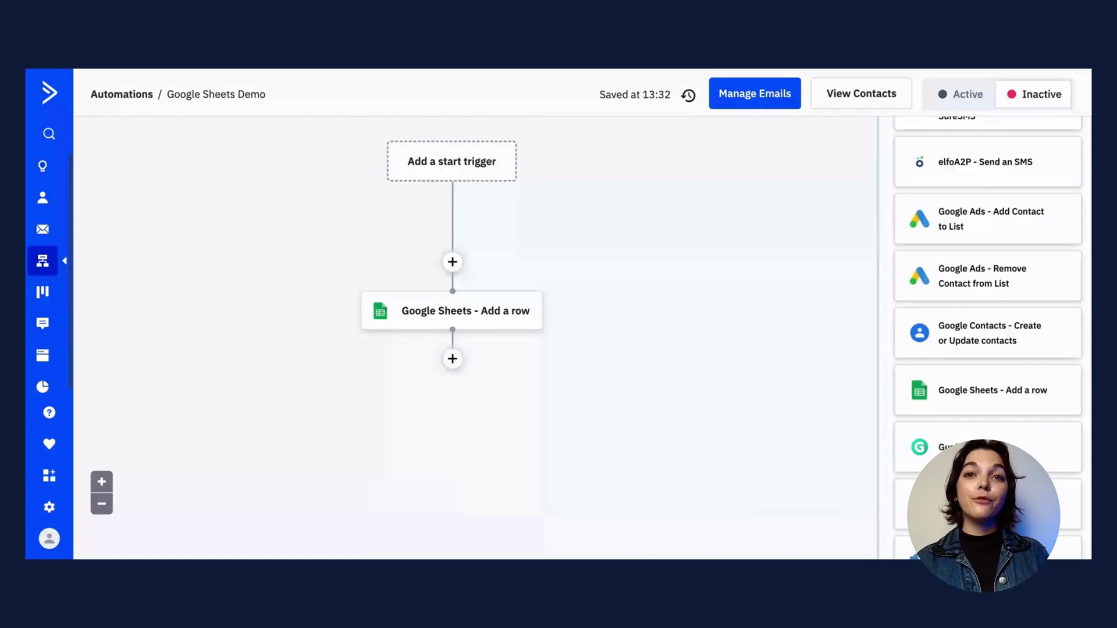
left_click(966, 102)
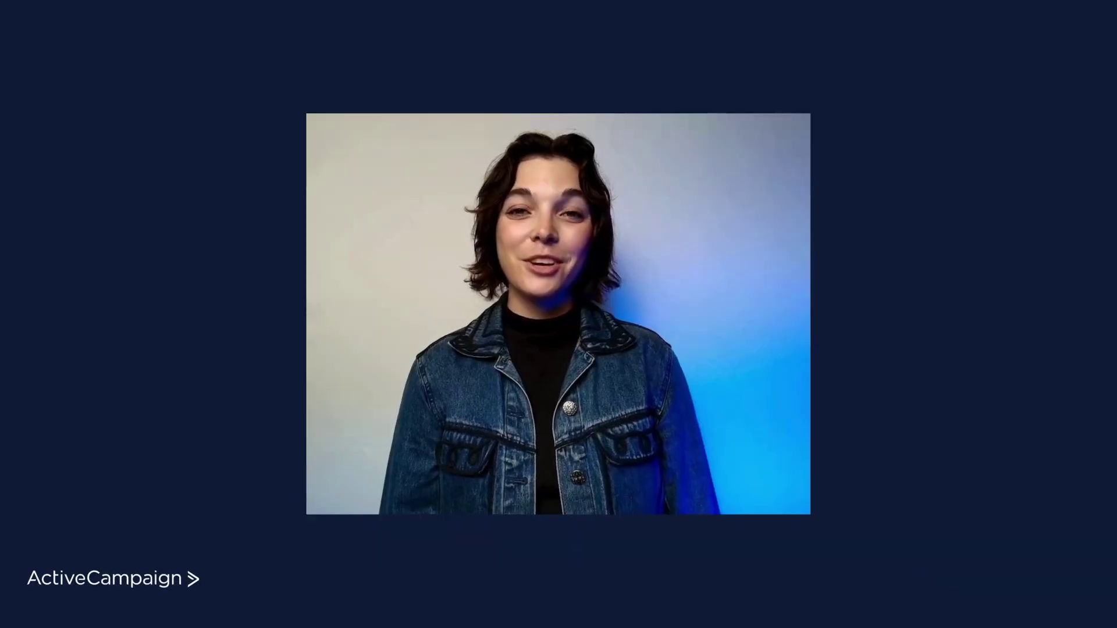